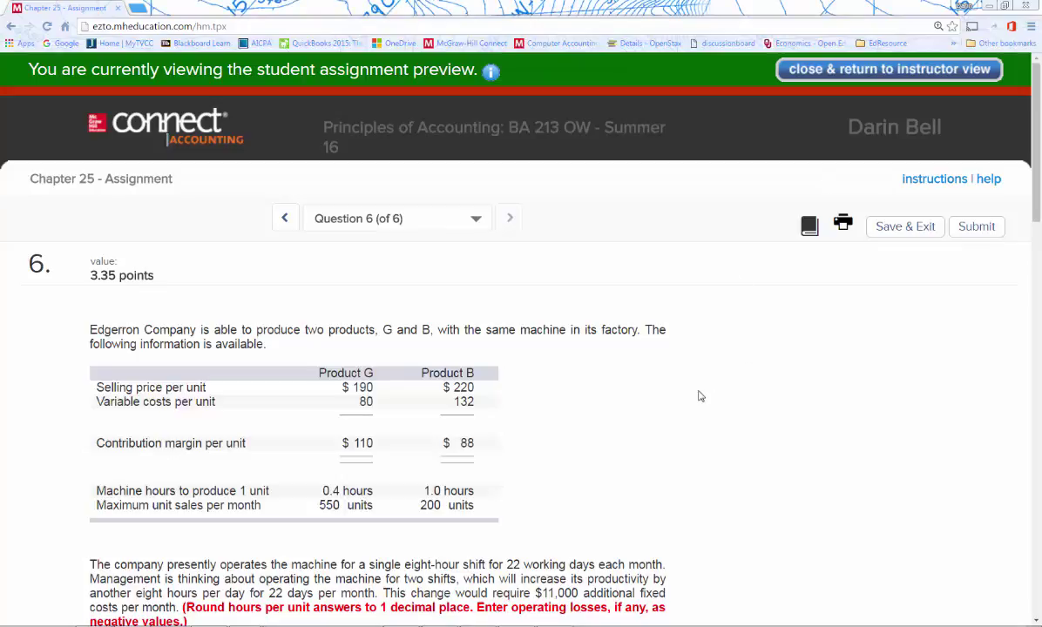
# Review the problem and highlight the contribution margin figures for both products.
pyautogui.scroll(-4, 698, 396)
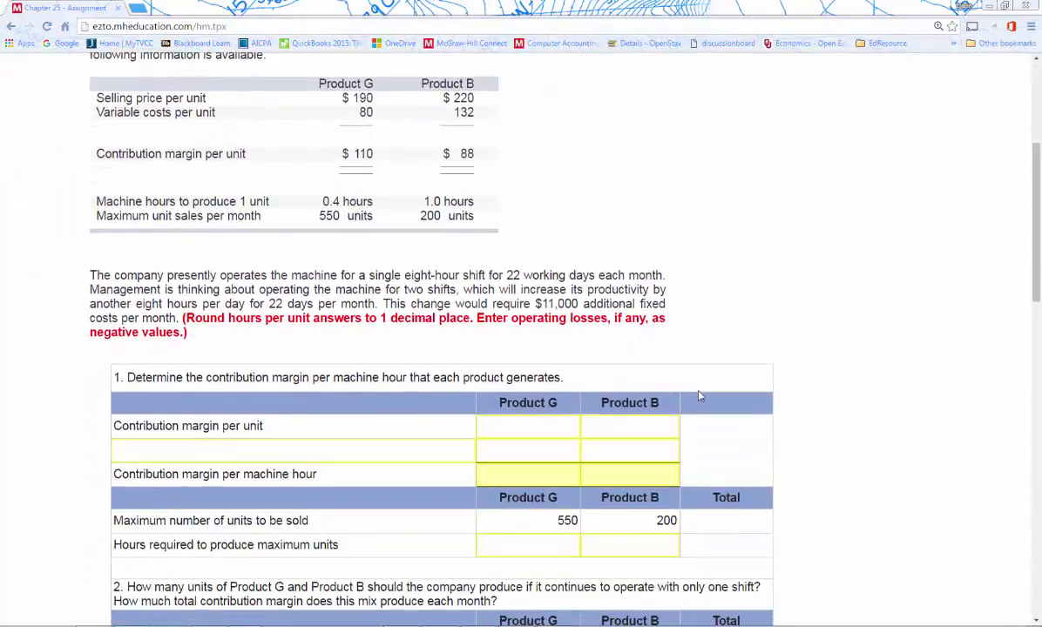
pyautogui.scroll(1, 698, 390)
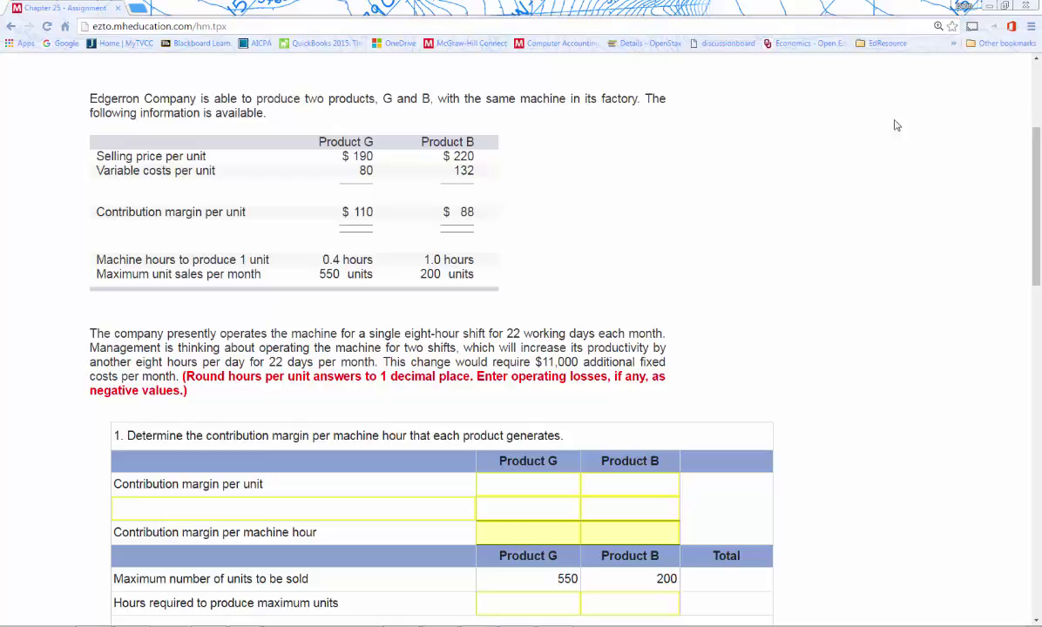
pyautogui.scroll(-3, 860, 226)
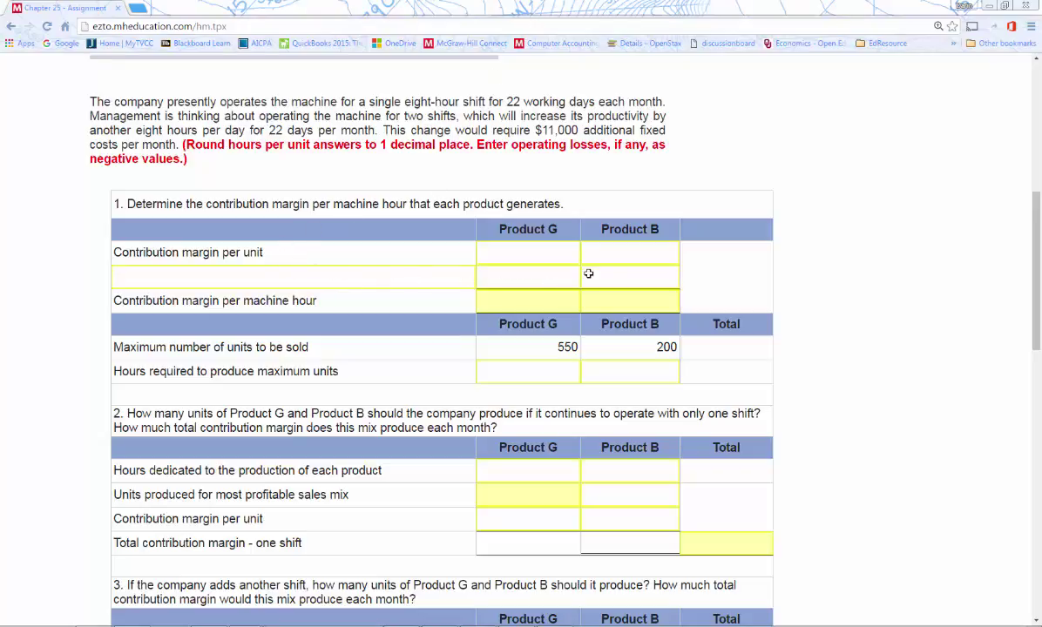
pyautogui.scroll(3, 735, 272)
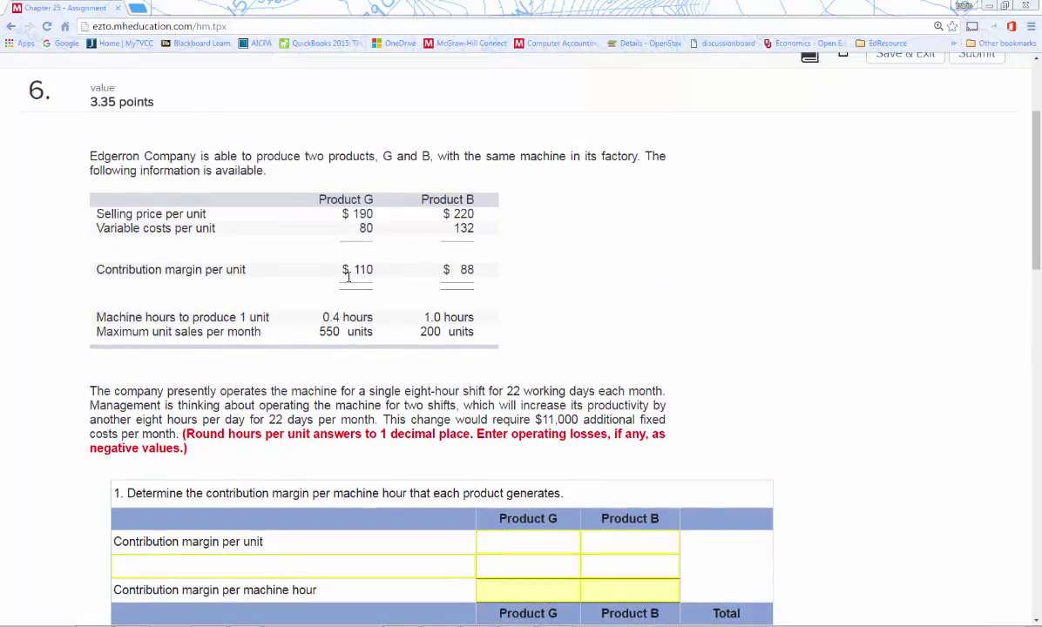
pyautogui.moveTo(345, 269); pyautogui.dragTo(487, 270)
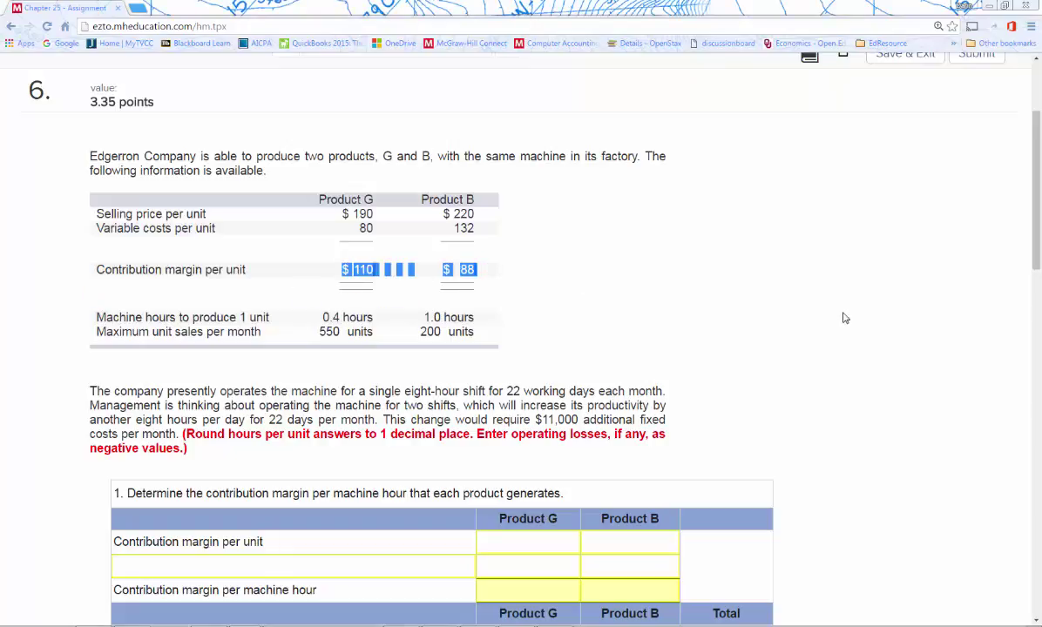
pyautogui.scroll(-3, 779, 317)
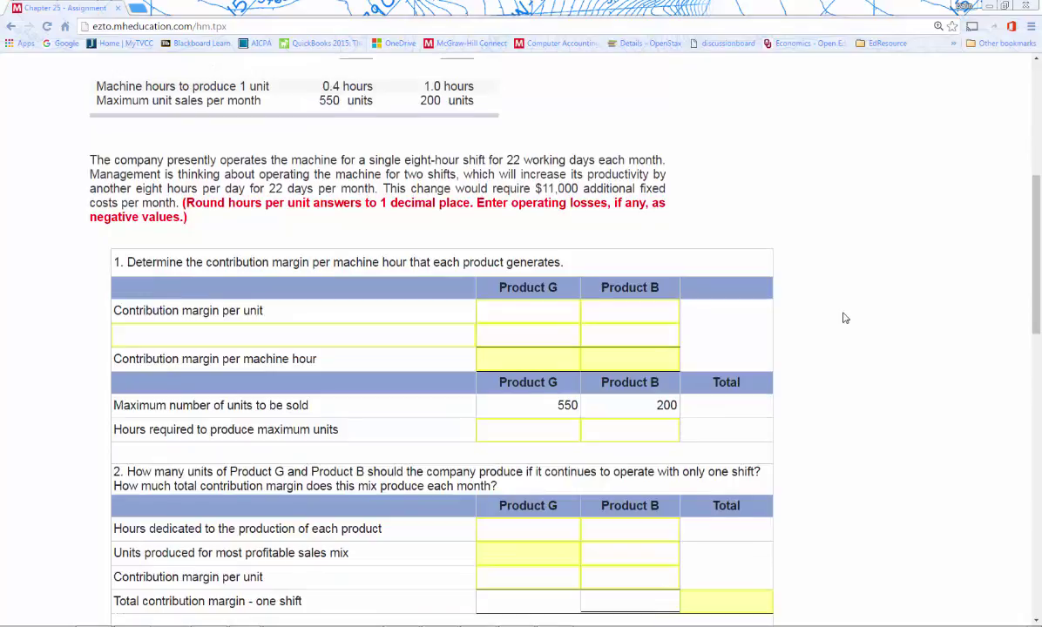
pyautogui.scroll(-1, 843, 318)
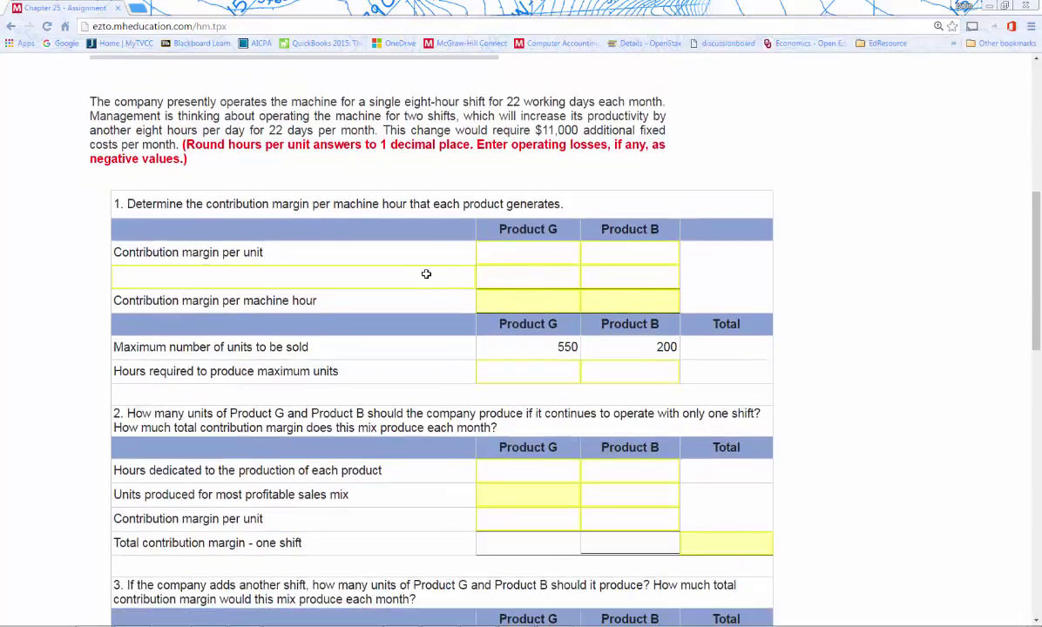
# Choose 'Machine hours per unit' as the label for the blank second row of the part 1 table.
pyautogui.moveTo(426, 274); pyautogui.dragTo(475, 275)
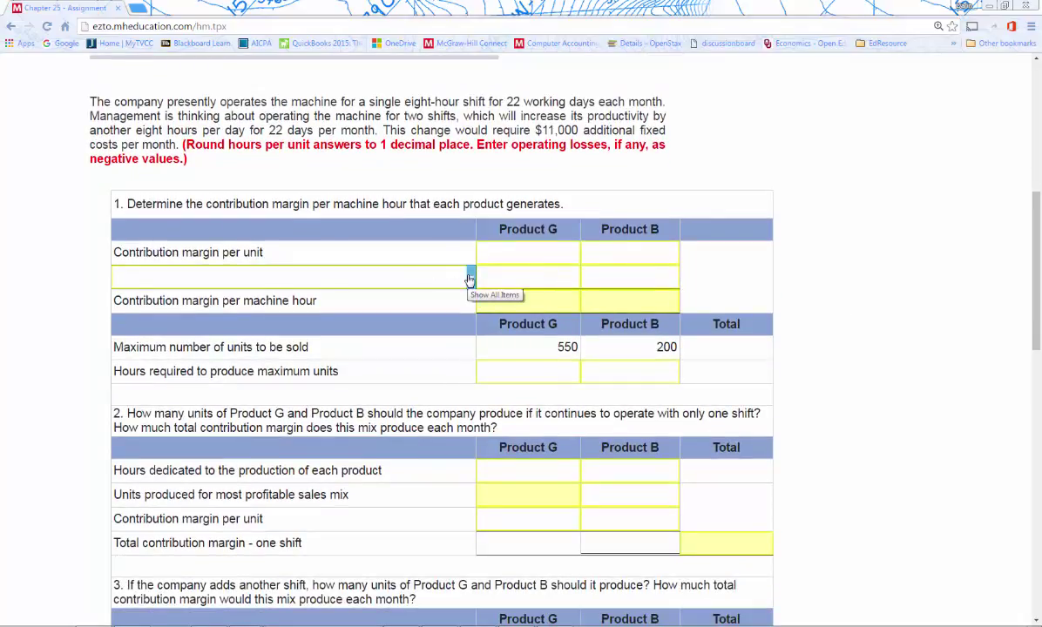
pyautogui.click(470, 277)
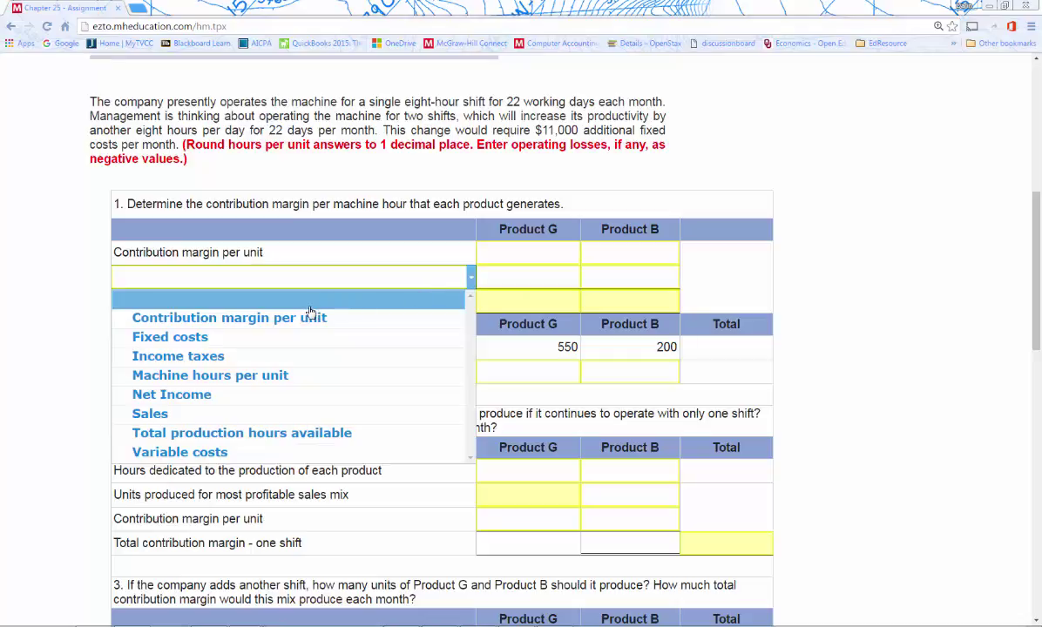
pyautogui.click(202, 375)
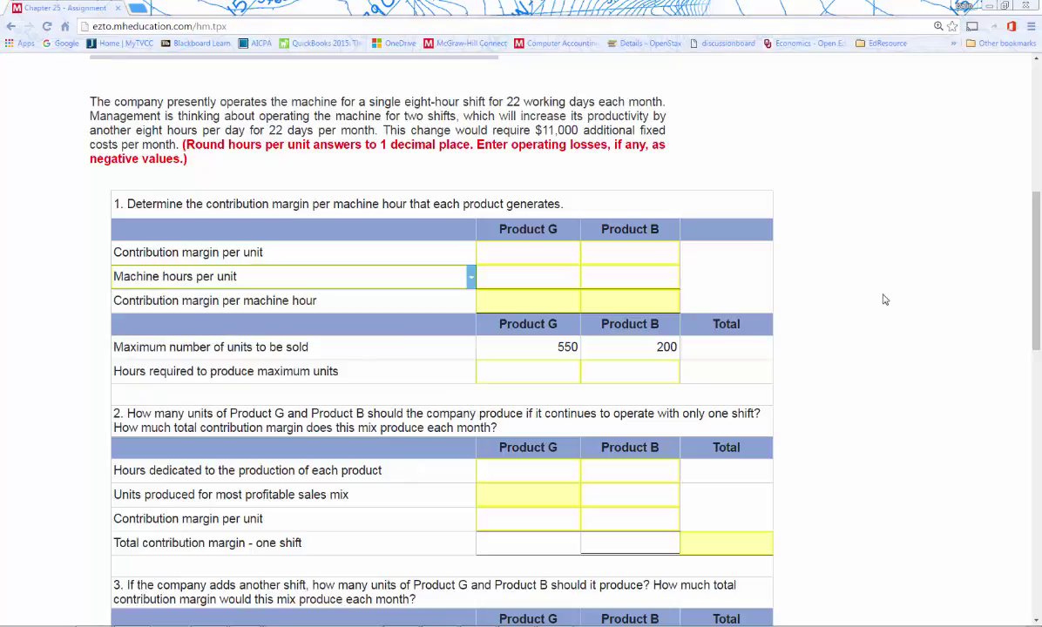
pyautogui.scroll(3, 883, 300)
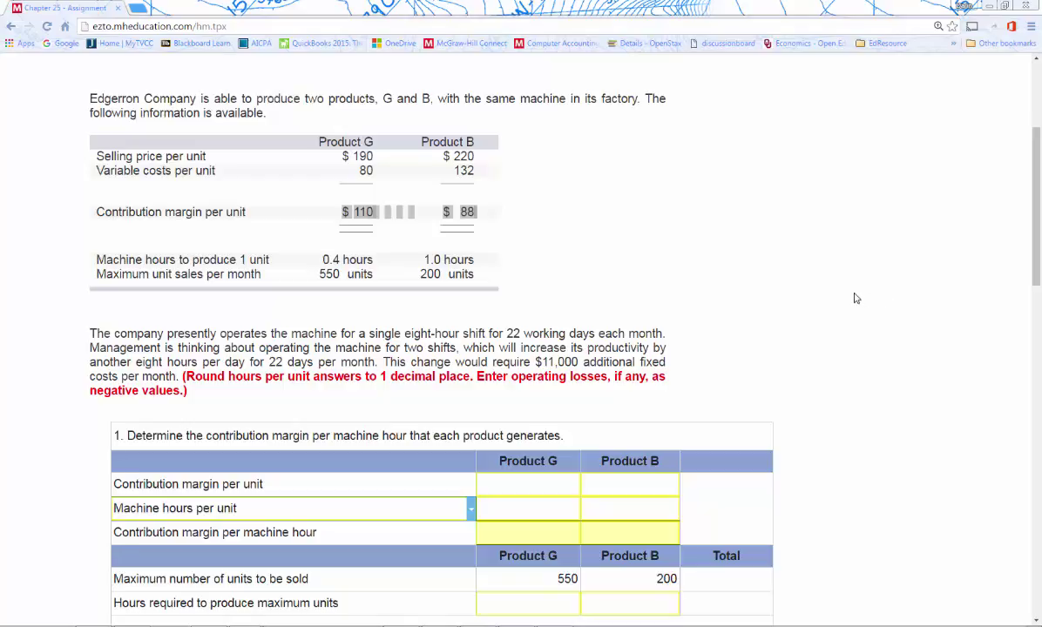
pyautogui.click(316, 260)
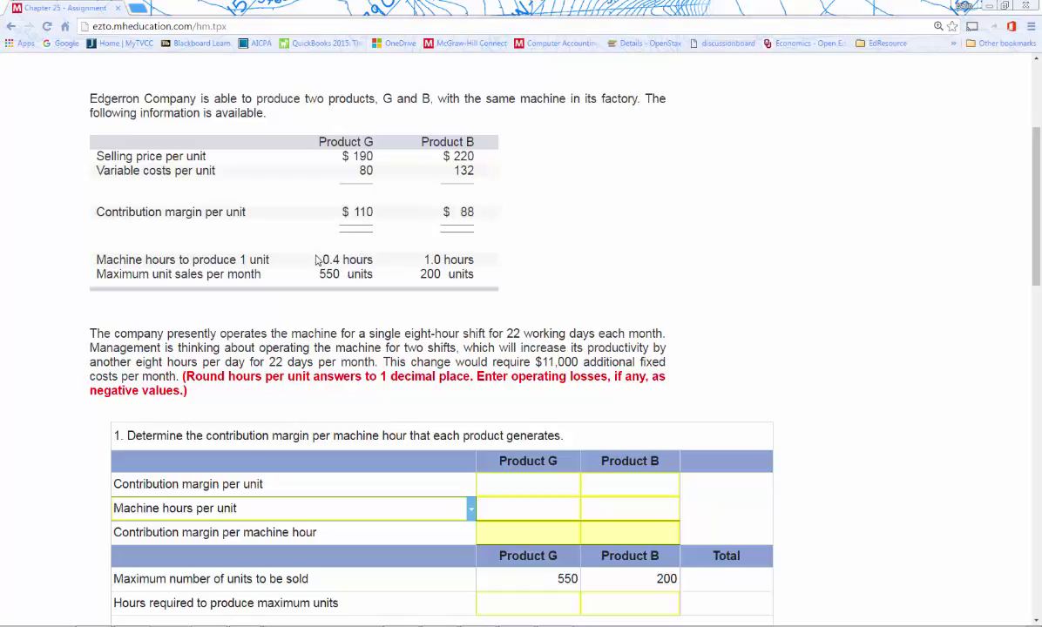
pyautogui.moveTo(321, 260); pyautogui.dragTo(348, 246)
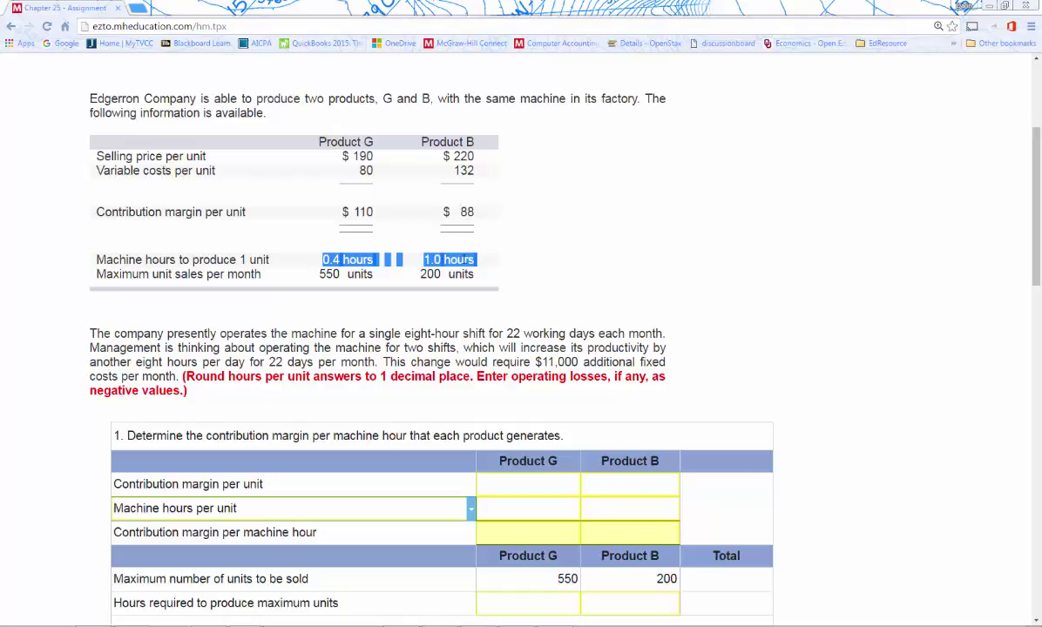
pyautogui.scroll(-3, 741, 288)
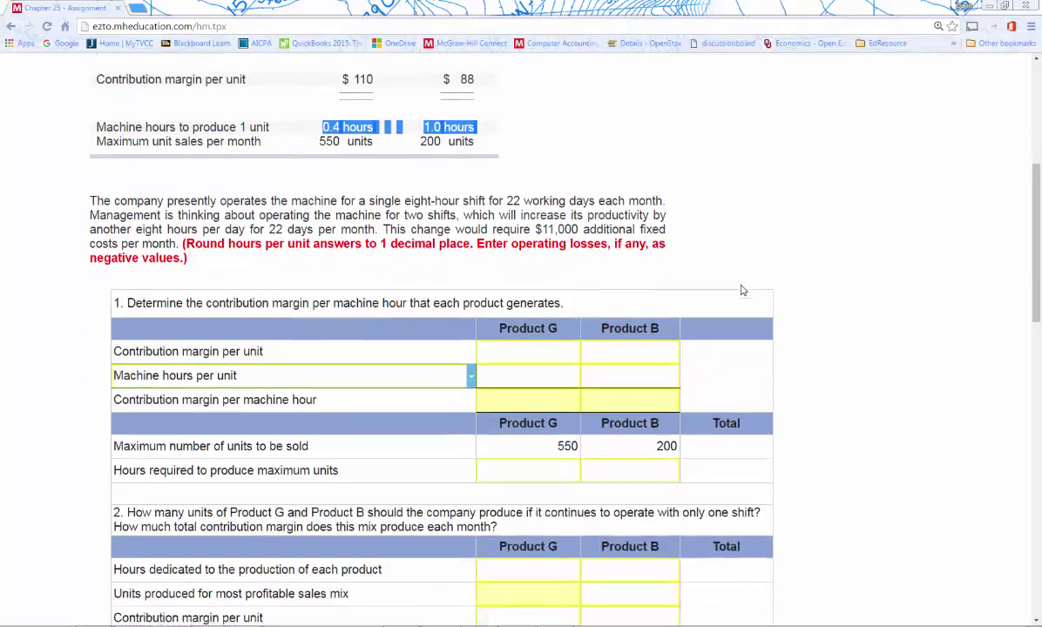
pyautogui.scroll(-2, 741, 290)
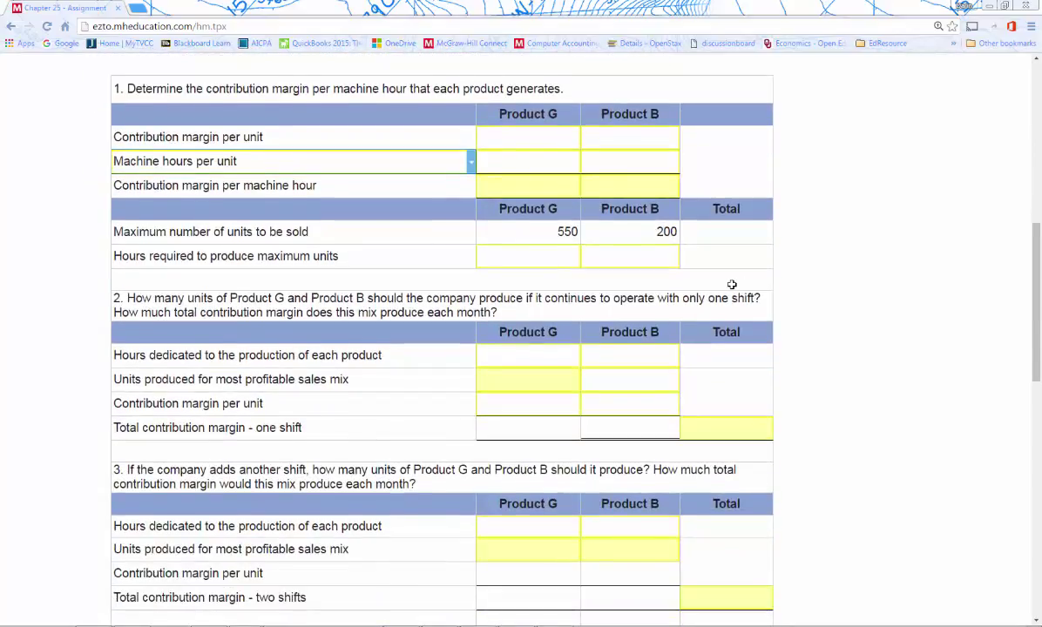
pyautogui.scroll(-1, 732, 285)
pyautogui.scroll(1, 732, 285)
pyautogui.scroll(3, 429, 261)
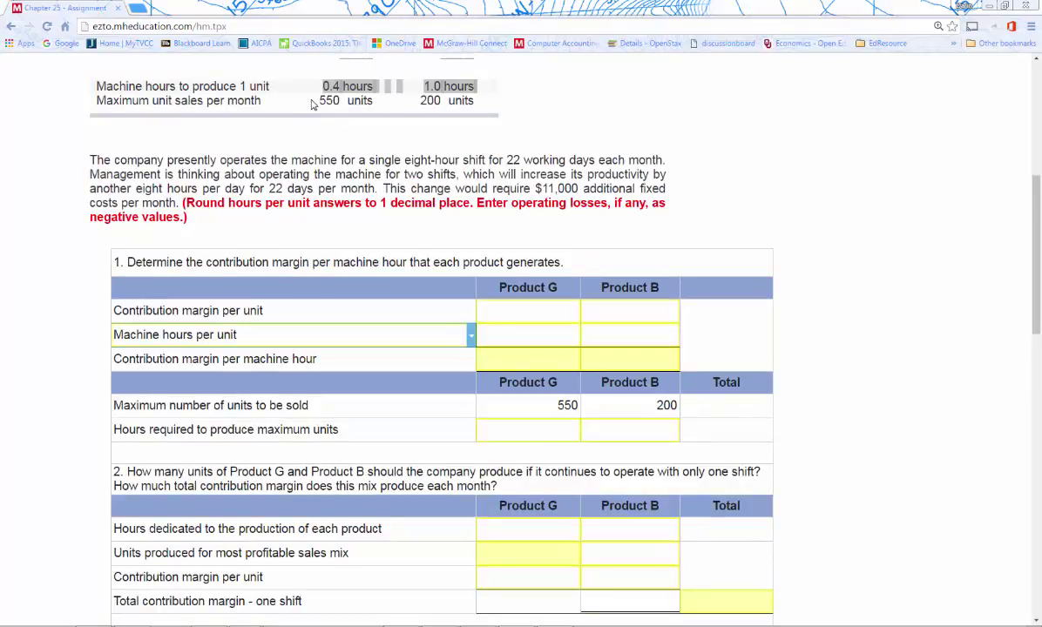
pyautogui.moveTo(319, 101); pyautogui.dragTo(497, 105)
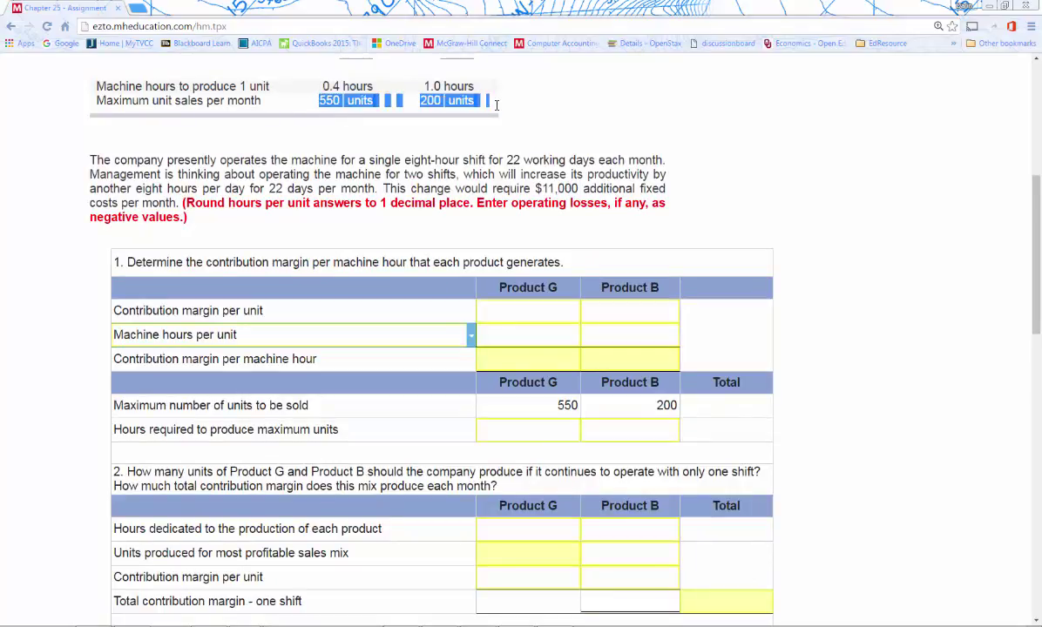
pyautogui.scroll(-2, 956, 389)
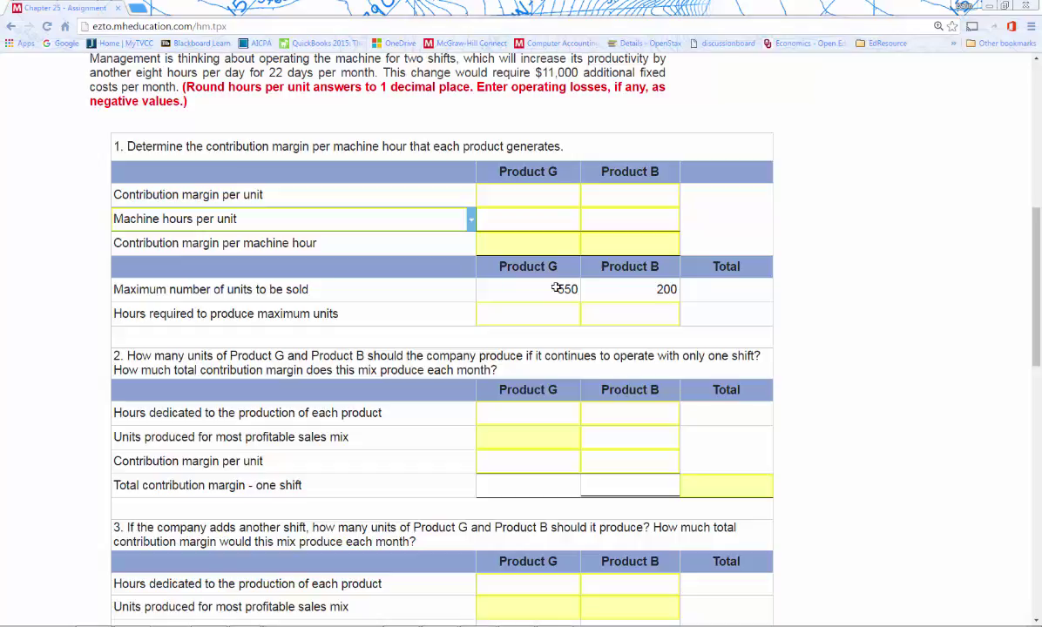
pyautogui.scroll(4, 614, 305)
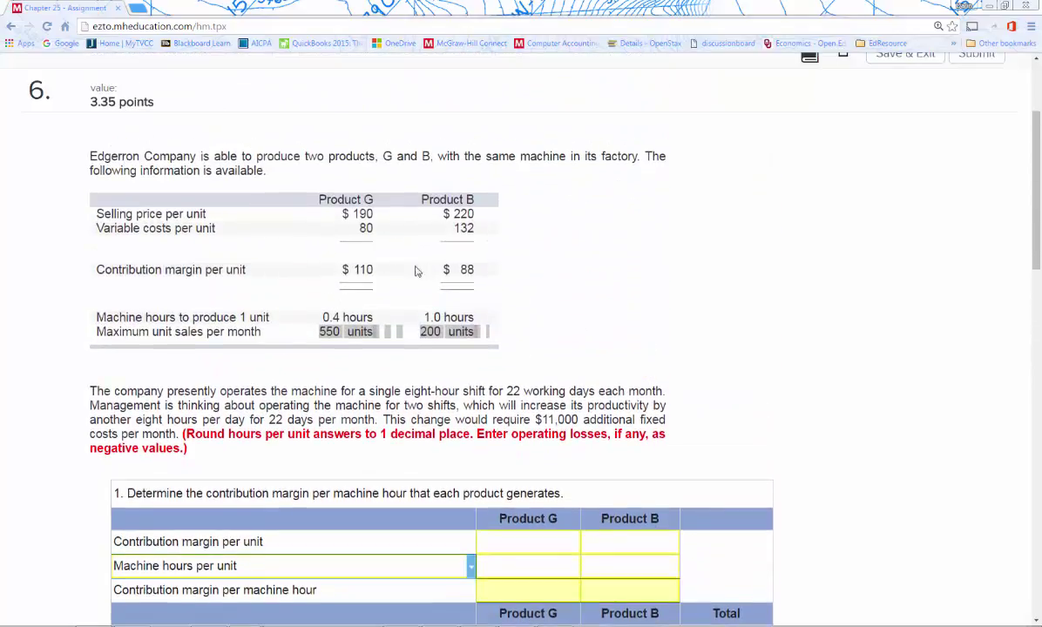
pyautogui.moveTo(322, 317); pyautogui.dragTo(482, 314)
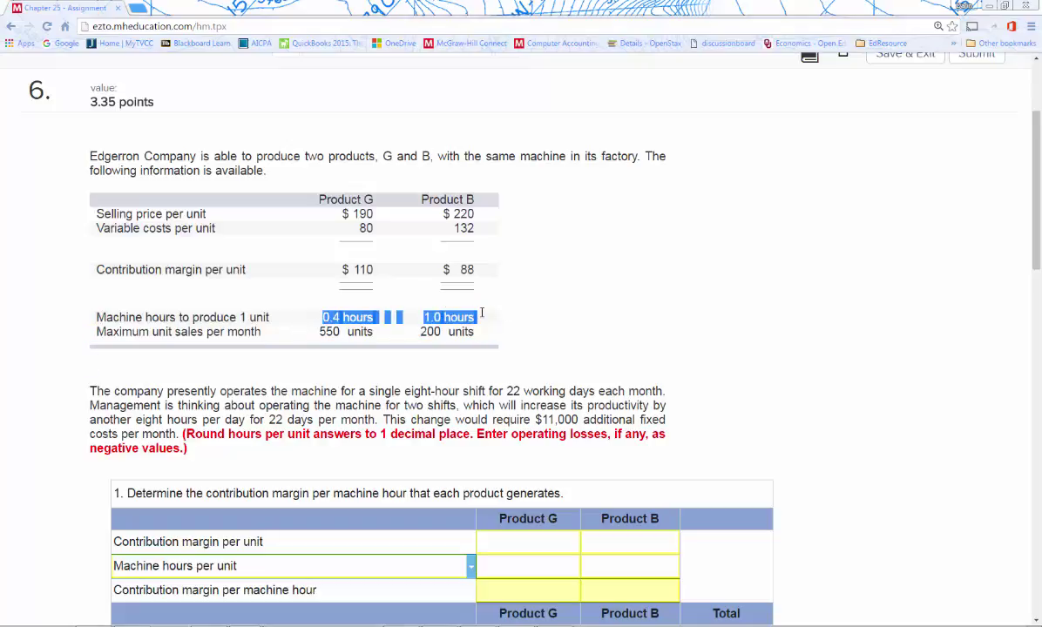
pyautogui.scroll(-3, 533, 309)
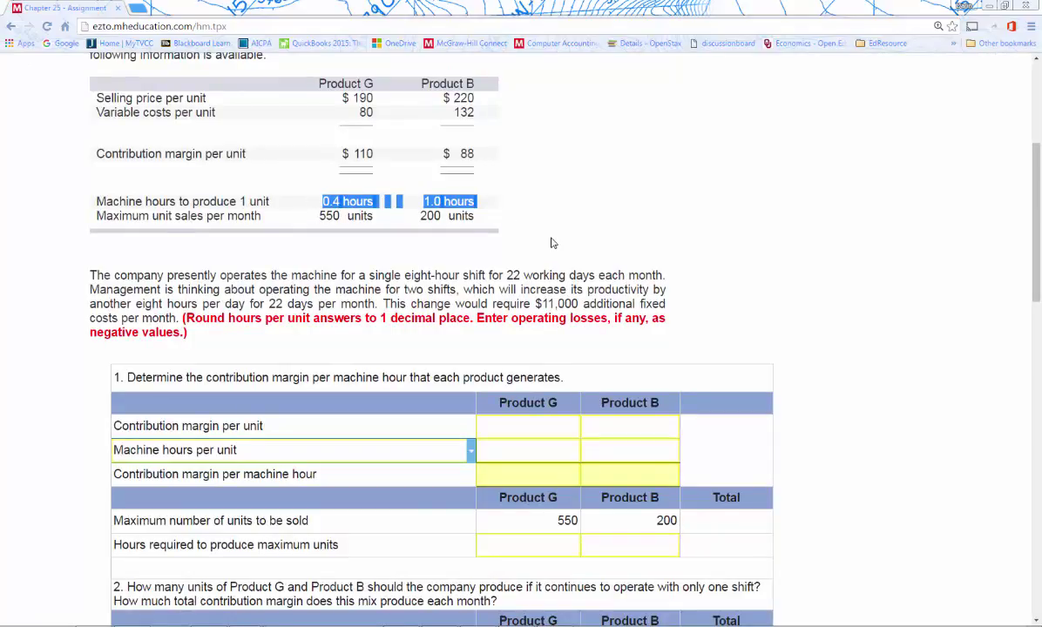
pyautogui.scroll(-6, 511, 240)
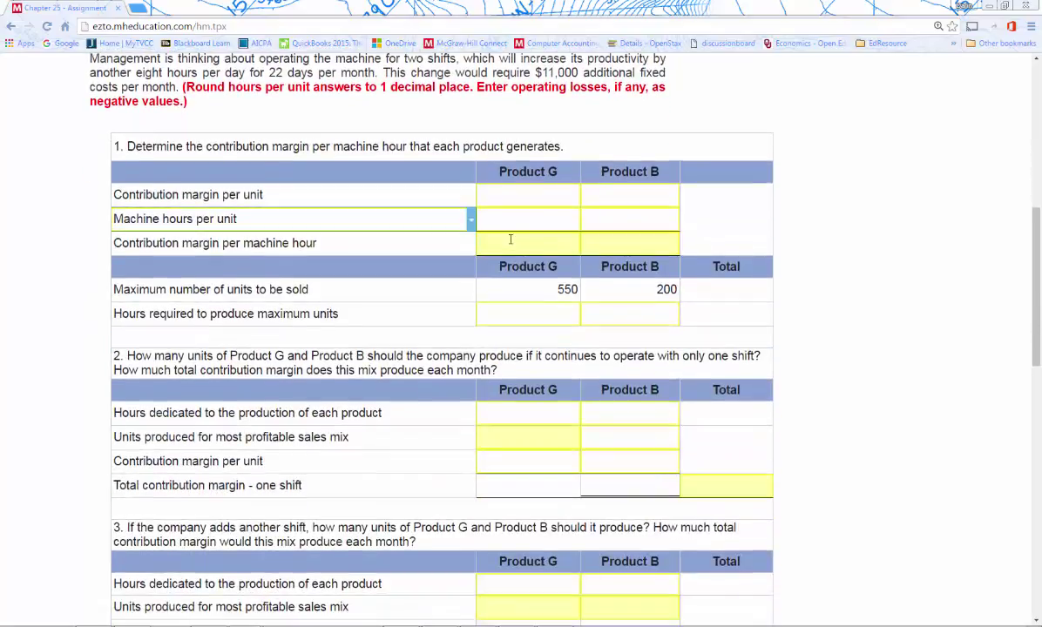
pyautogui.scroll(-3, 510, 240)
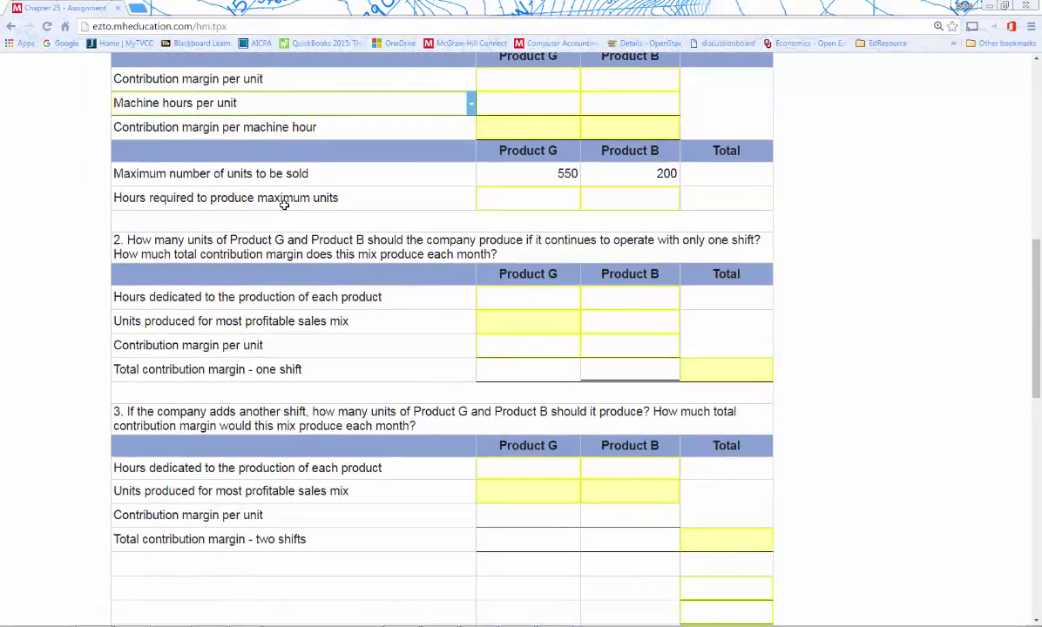
pyautogui.scroll(-3, 354, 204)
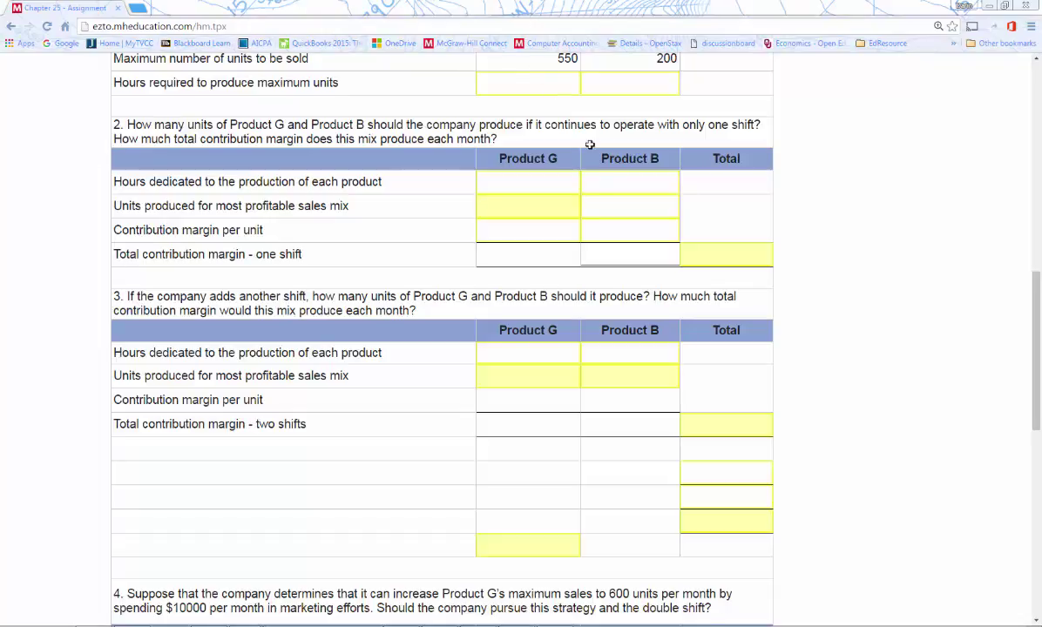
pyautogui.click(493, 181)
pyautogui.scroll(3, 540, 200)
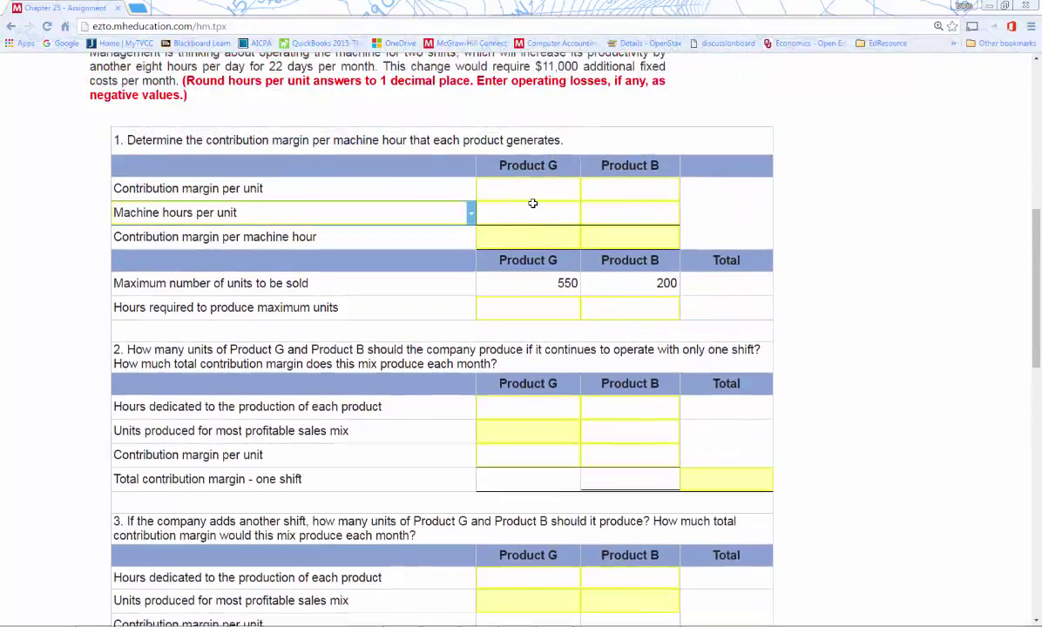
pyautogui.scroll(-3, 533, 203)
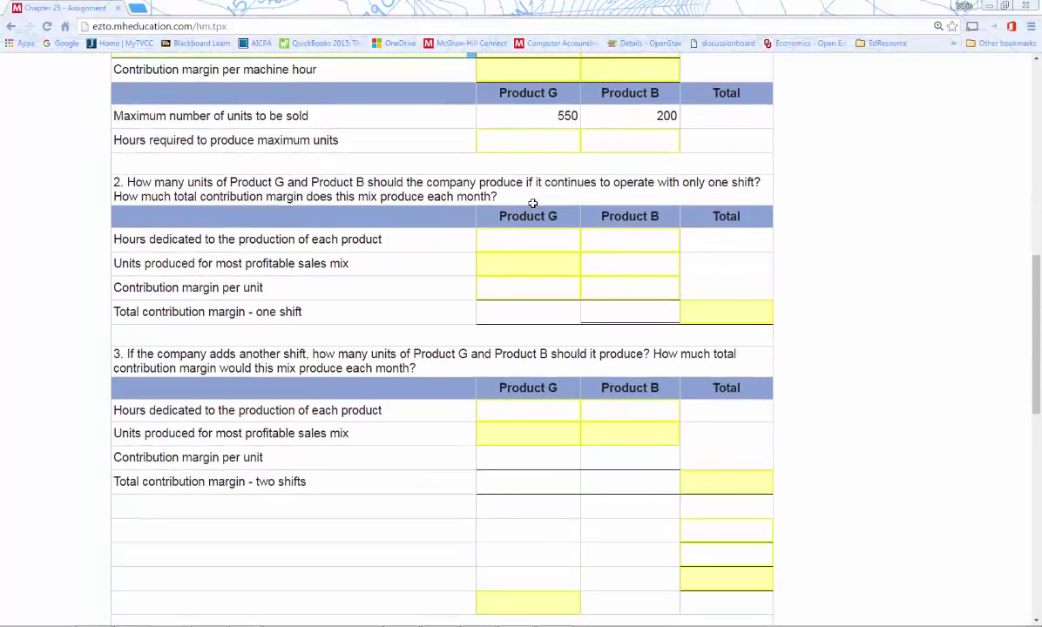
pyautogui.scroll(-1, 533, 203)
pyautogui.scroll(-1, 532, 203)
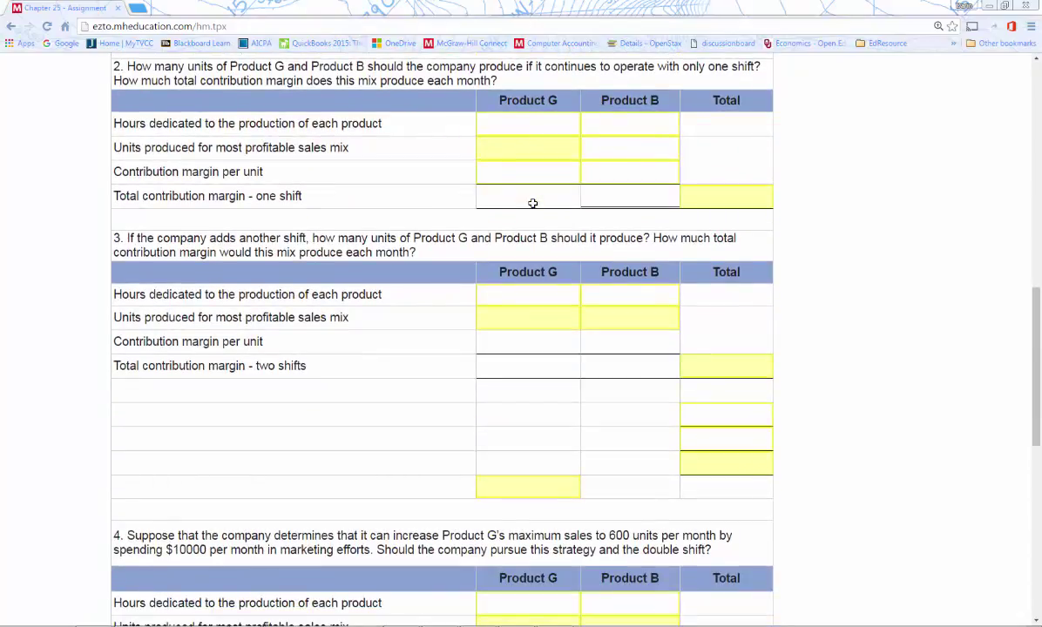
pyautogui.scroll(3, 532, 203)
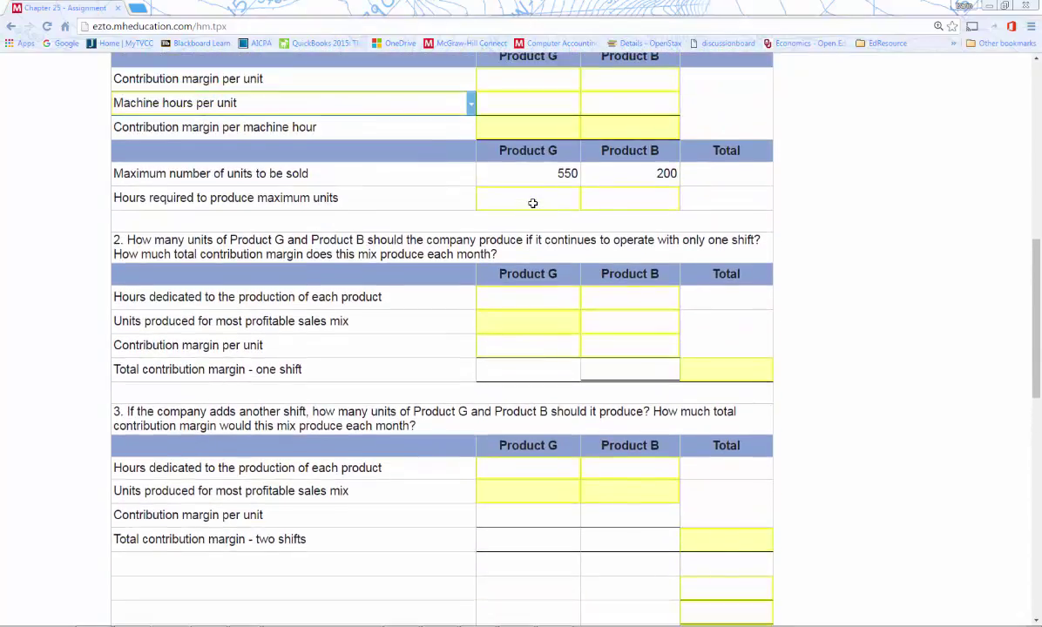
pyautogui.scroll(-2, 533, 203)
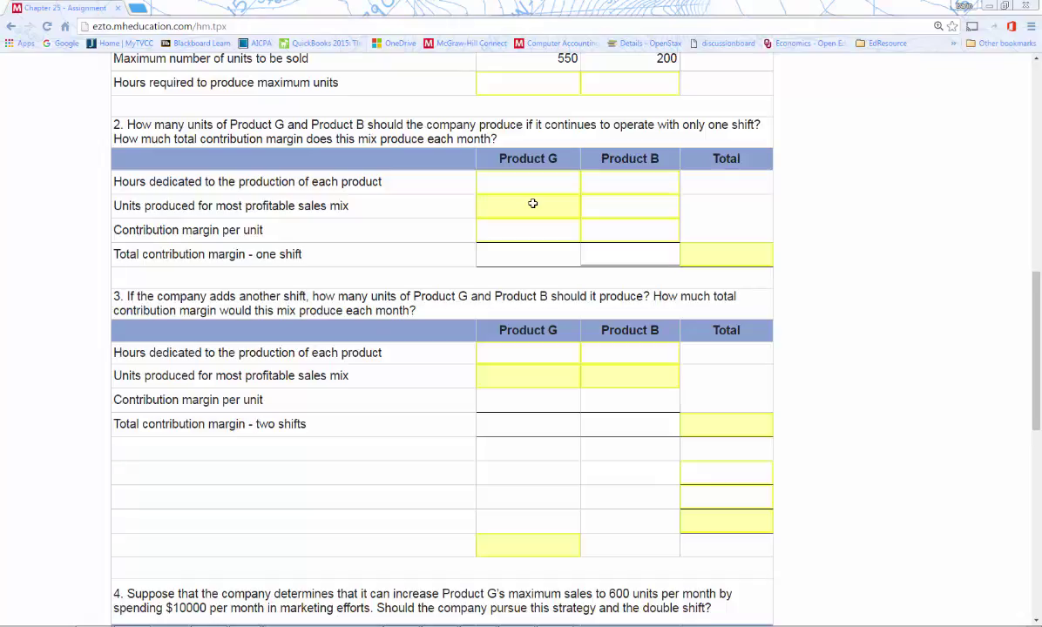
pyautogui.scroll(-2, 532, 203)
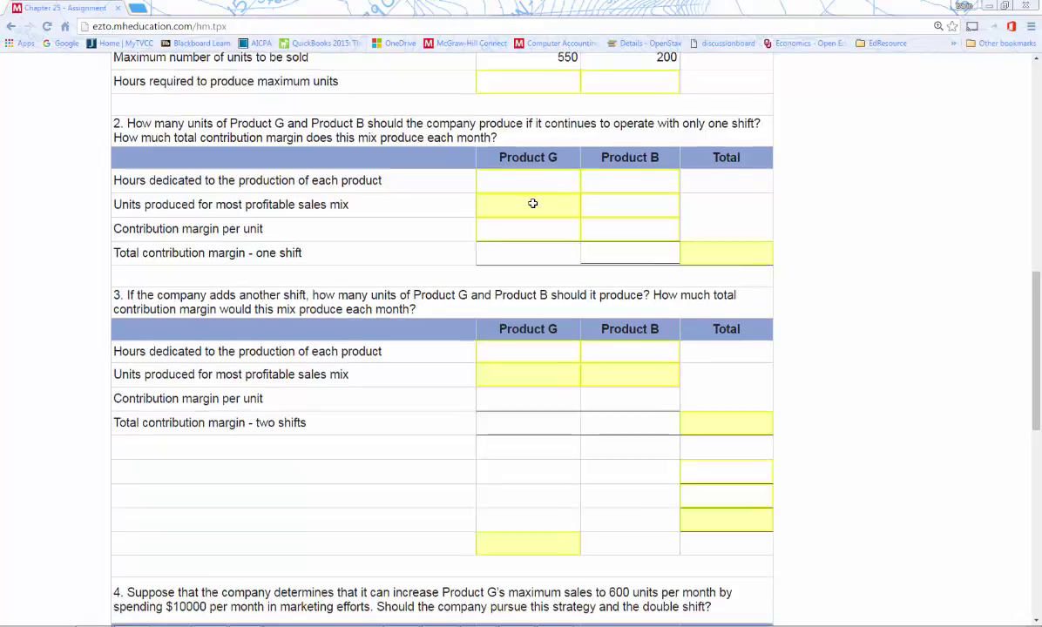
pyautogui.scroll(1, 533, 203)
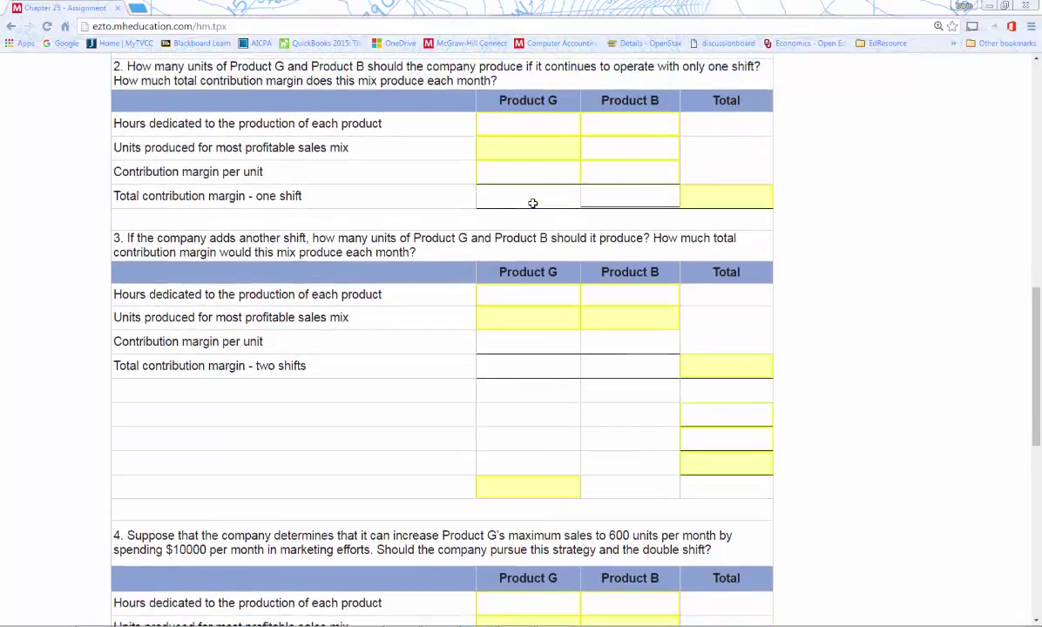